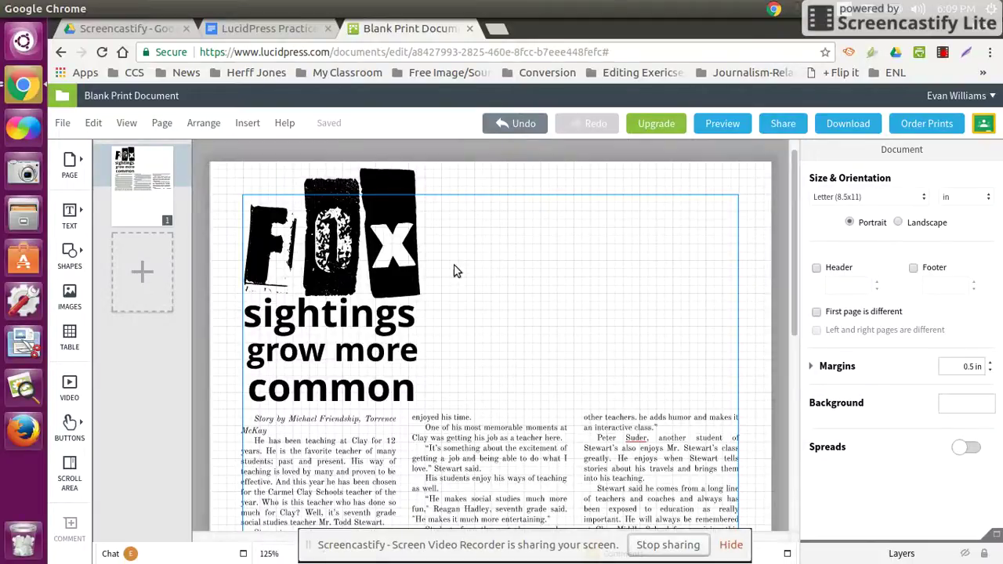
Dismiss the screen-sharing notice and bring up the Image Manager from the left toolbar
scroll(213, 363, down, 1)
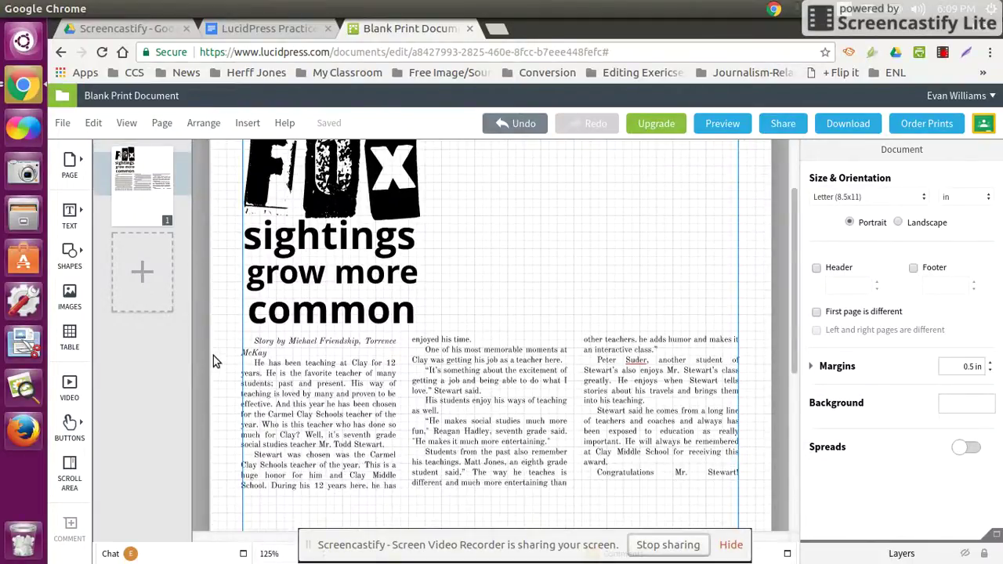
scroll(213, 363, up, 1)
click(732, 547)
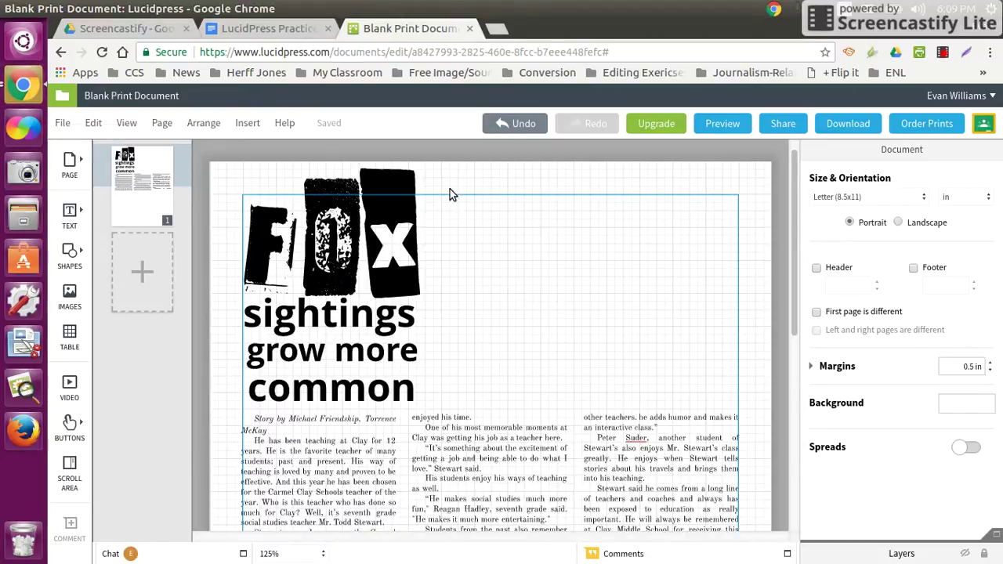
click(70, 296)
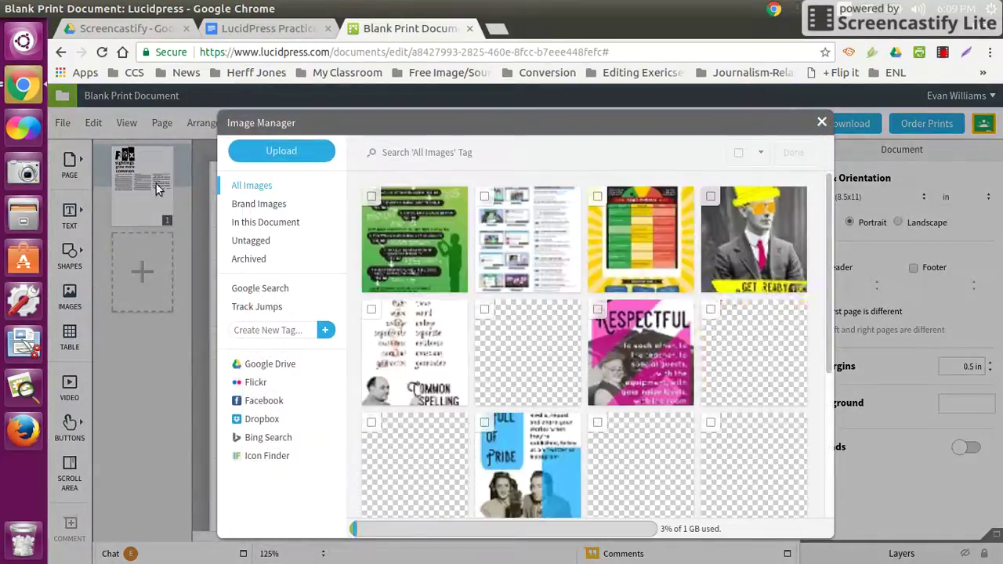
Upload '01 Interview Picture.jpg' from the computer into the image library
click(296, 156)
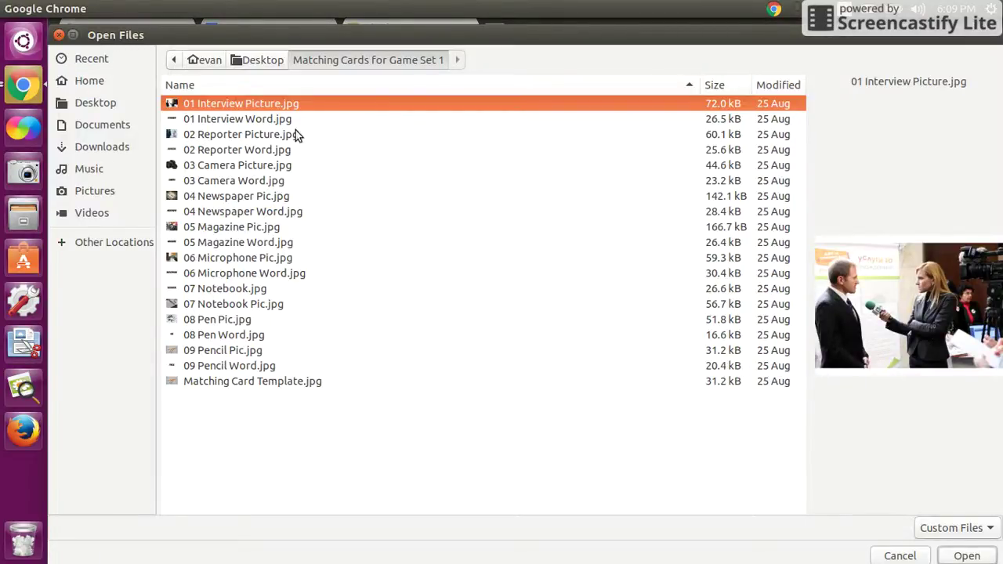
double_click(258, 104)
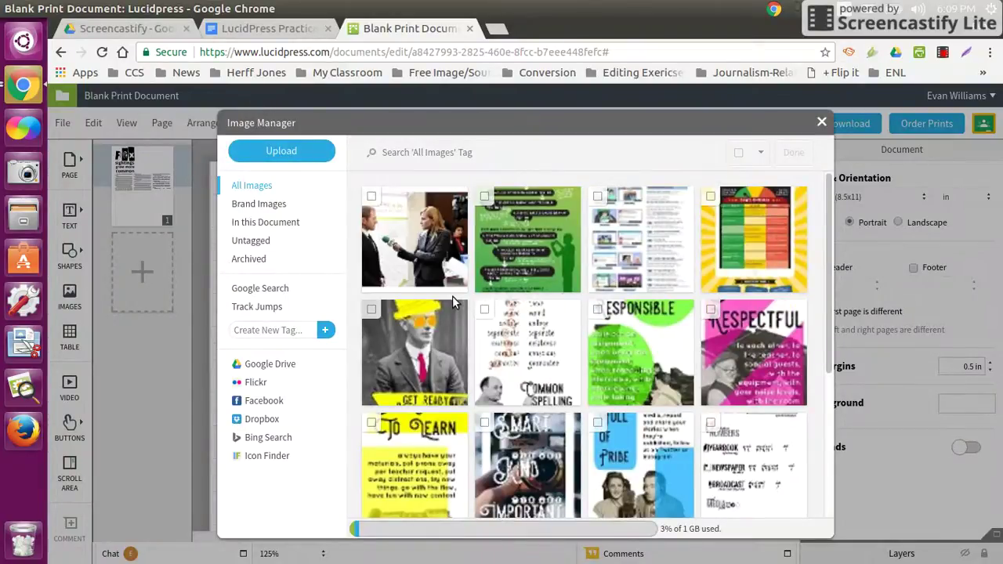
scroll(549, 376, down, 3)
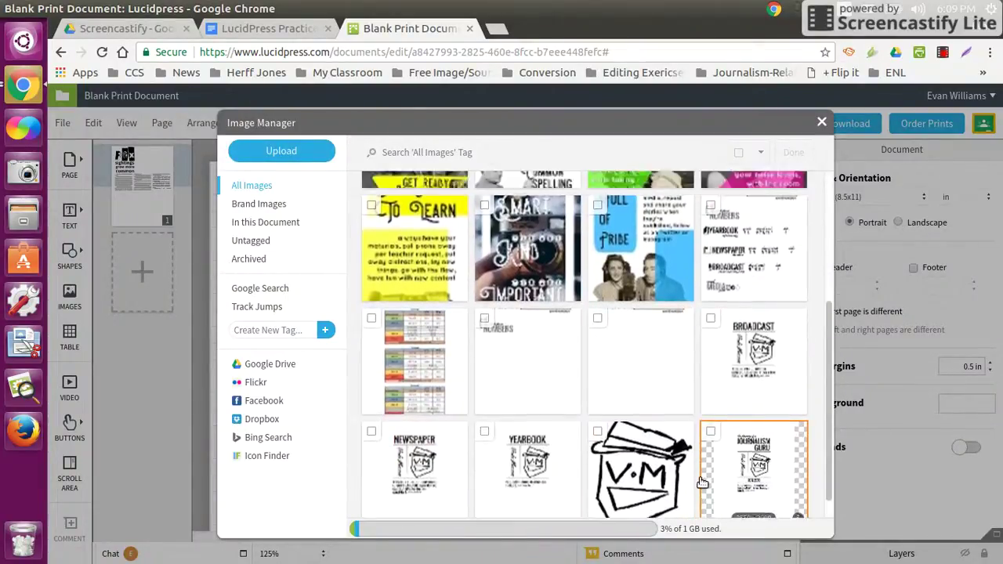
scroll(703, 483, up, 3)
scroll(655, 479, down, 1)
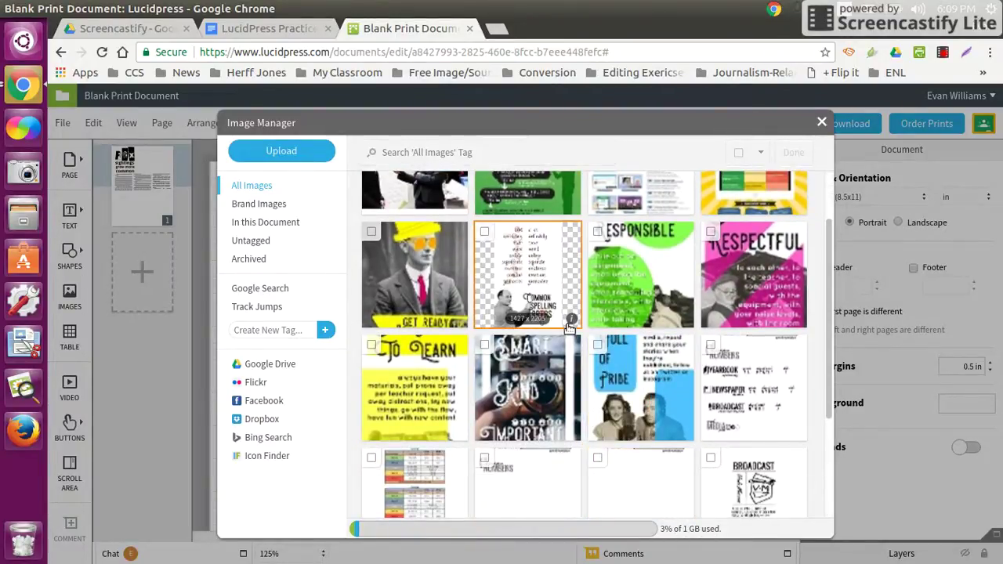
scroll(603, 342, up, 1)
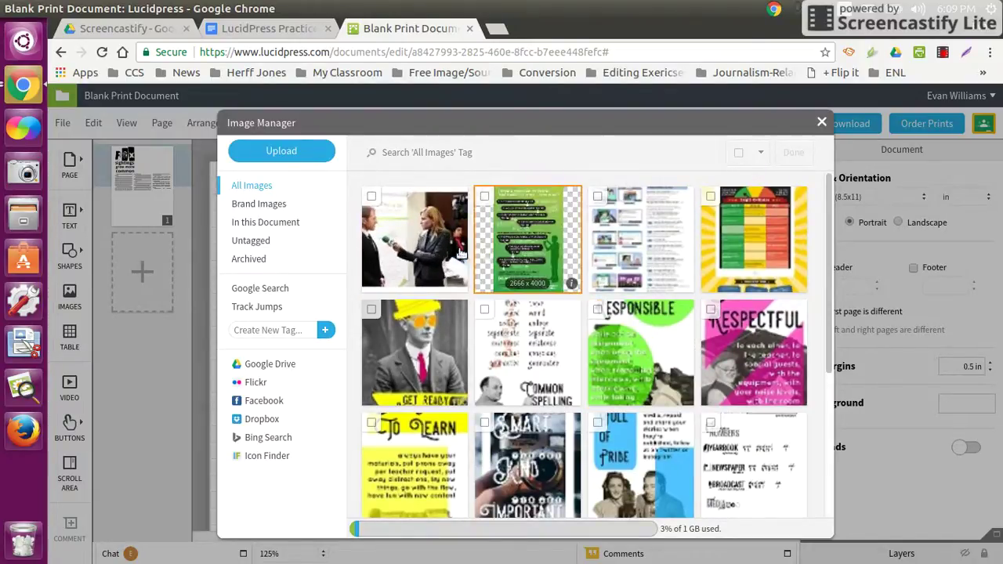
Place the interview photo on the page, move and enlarge it, then delete it again
click(420, 234)
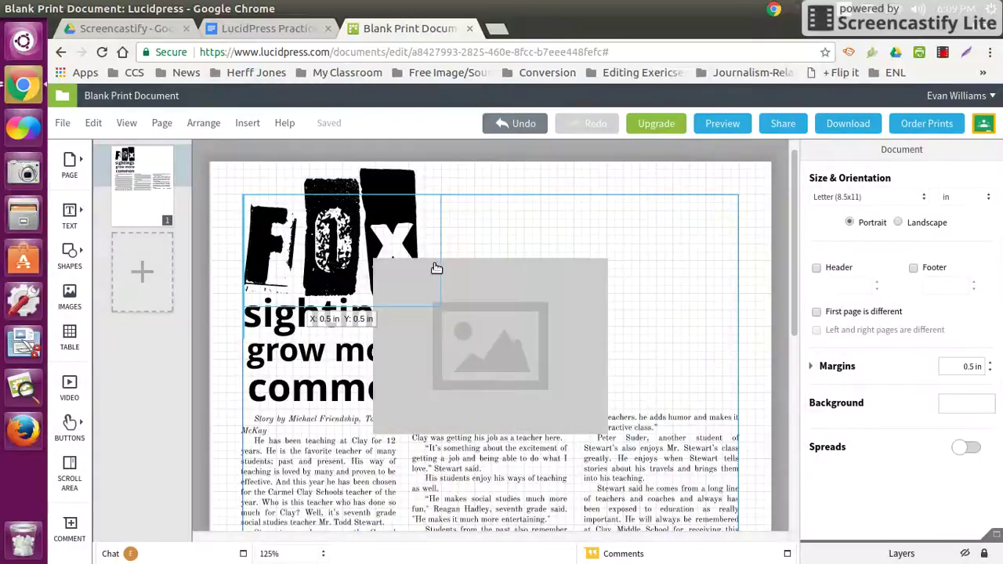
drag(463, 370, 526, 289)
drag(671, 374, 729, 401)
key(Delete)
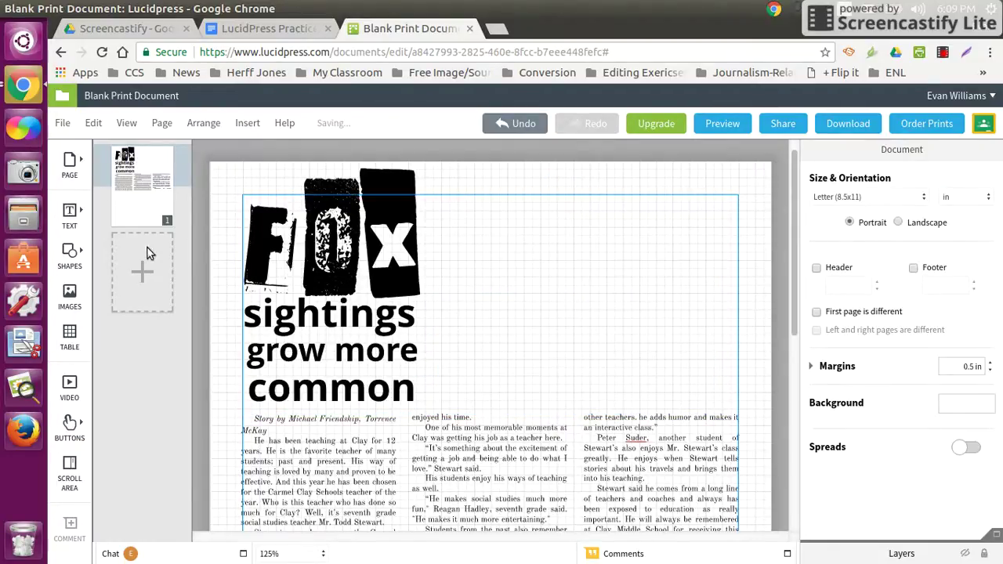
click(71, 301)
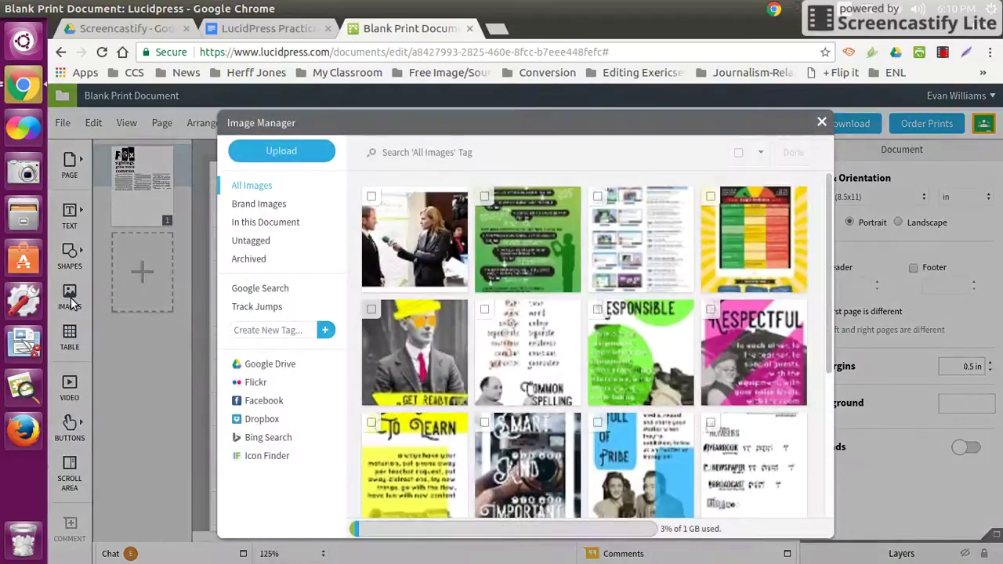
Connect Google Drive and place 'LucidPress Practice 1' from LucidPress Tutorial beside the FOX headline
click(290, 365)
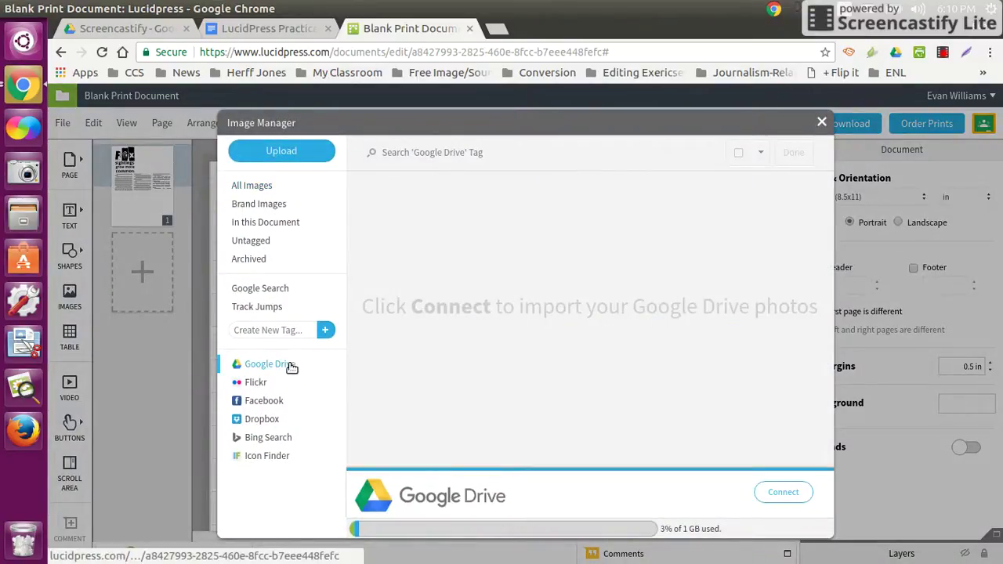
click(777, 497)
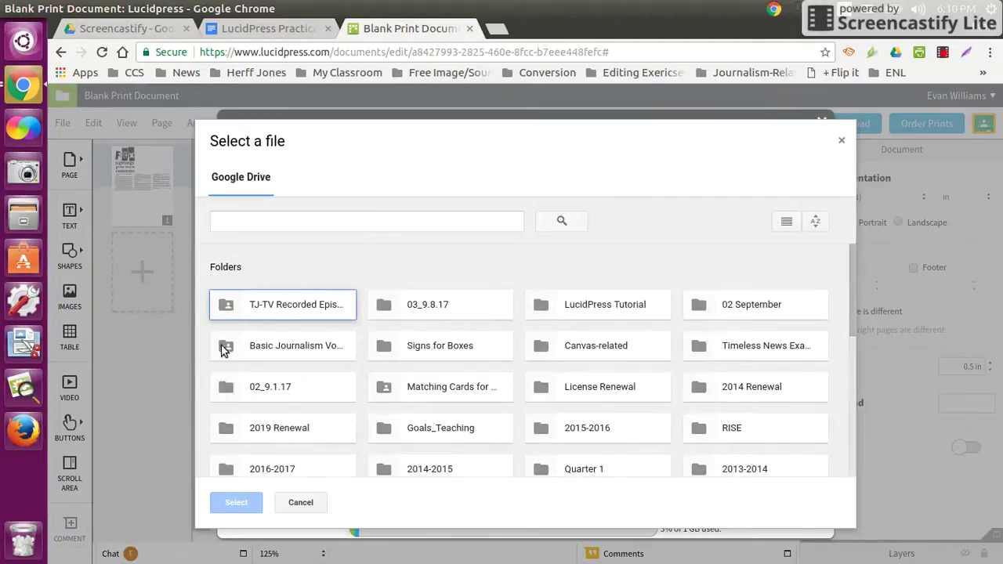
double_click(650, 310)
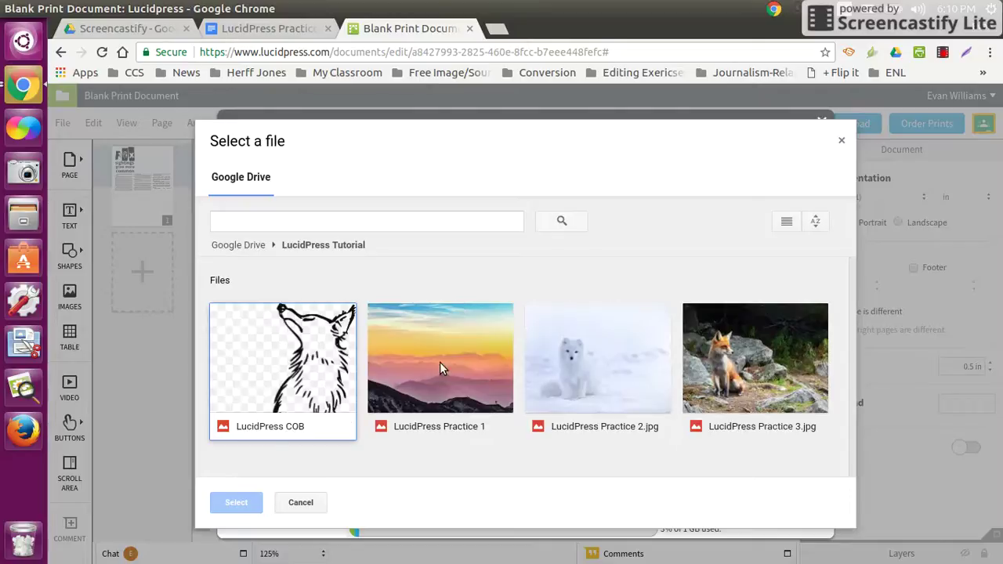
double_click(458, 360)
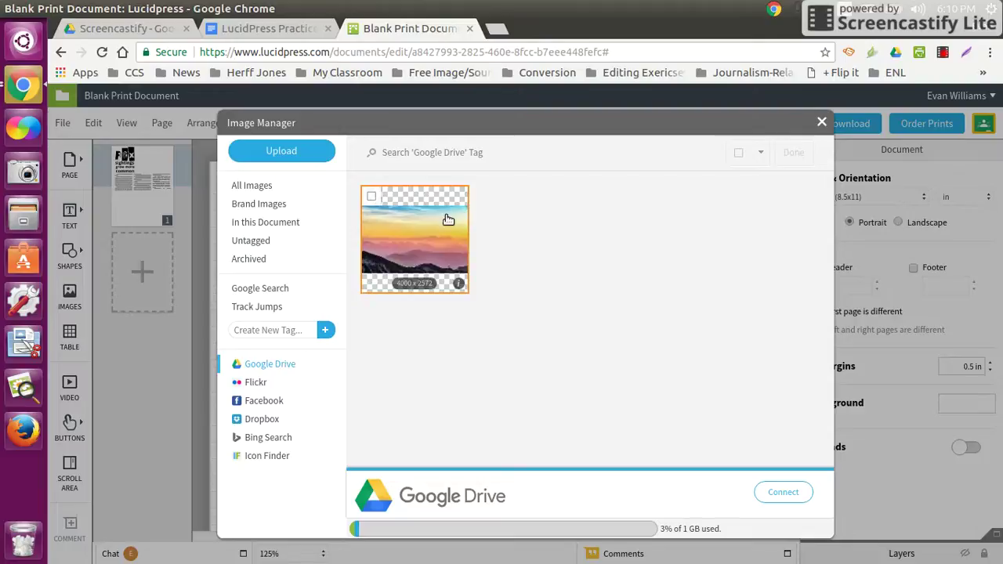
double_click(435, 220)
drag(497, 347, 548, 288)
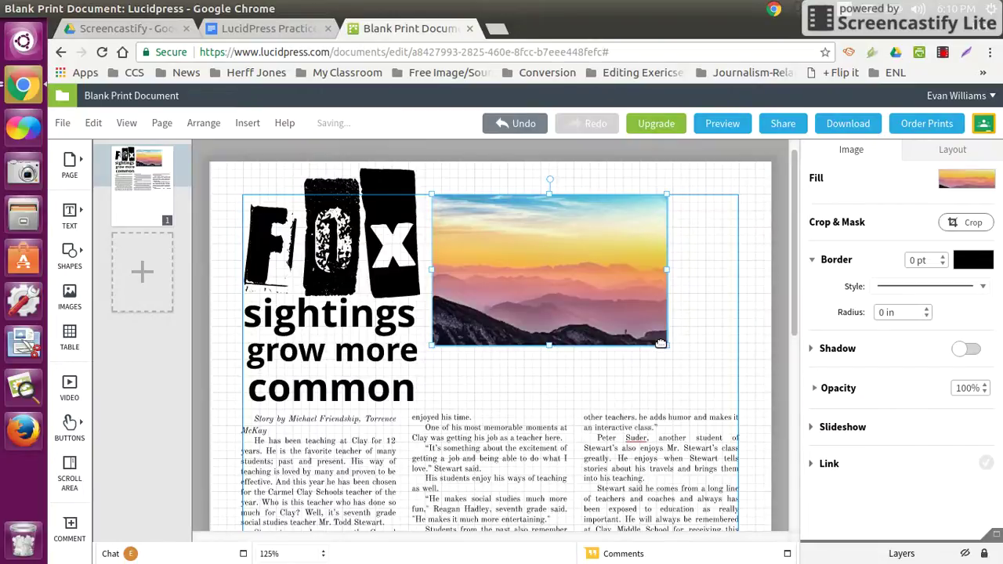
Enlarge the sunset photo to fill the space from the headline to the right page edge
drag(661, 344, 746, 425)
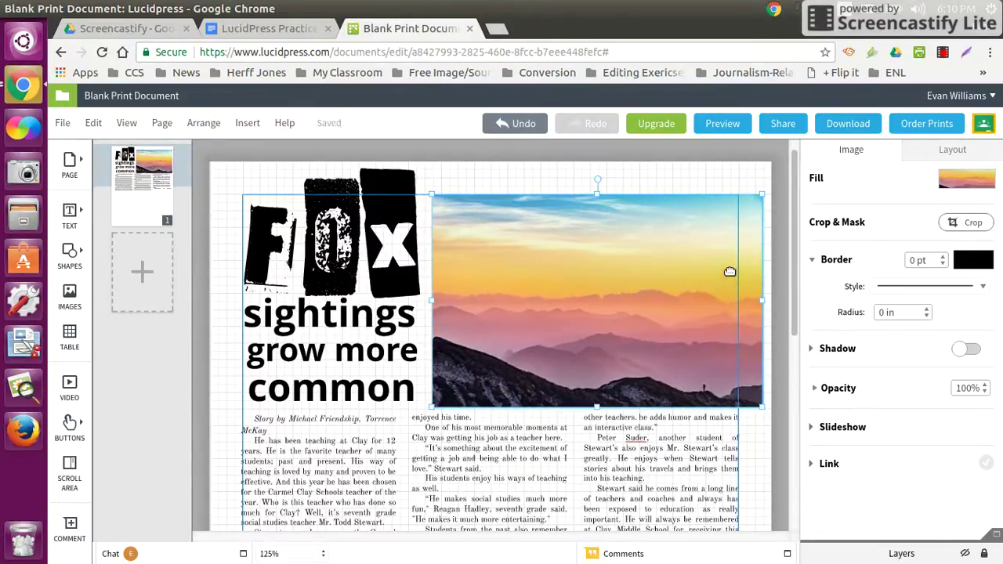
double_click(597, 280)
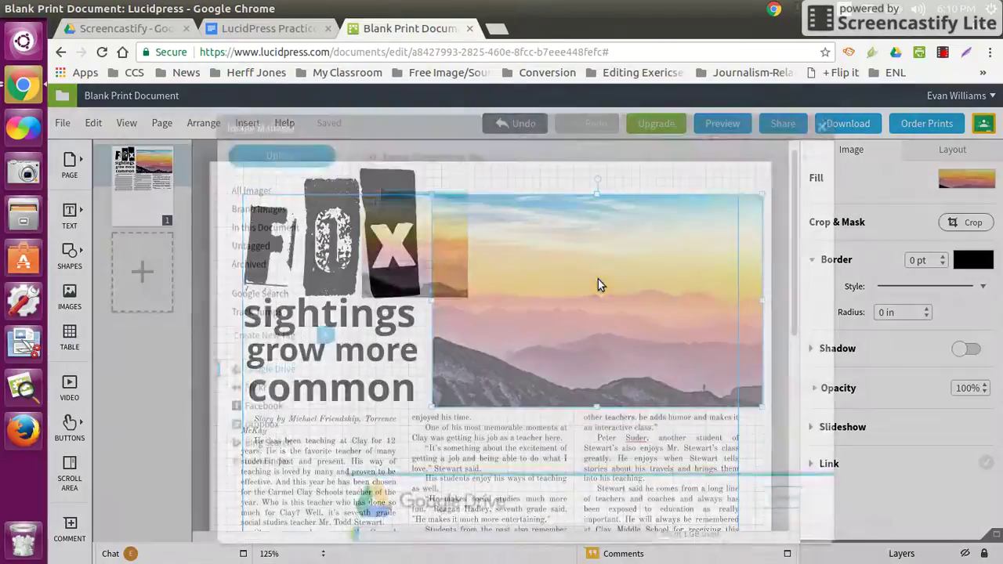
click(822, 122)
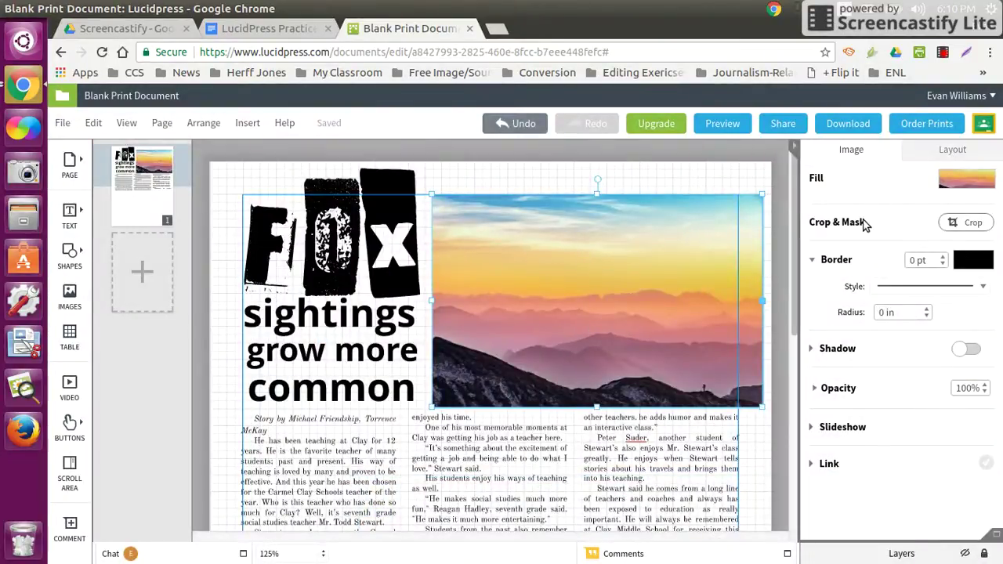
Crop the sunset photo, scaling it up and shifting it left inside its unchanged frame
click(973, 226)
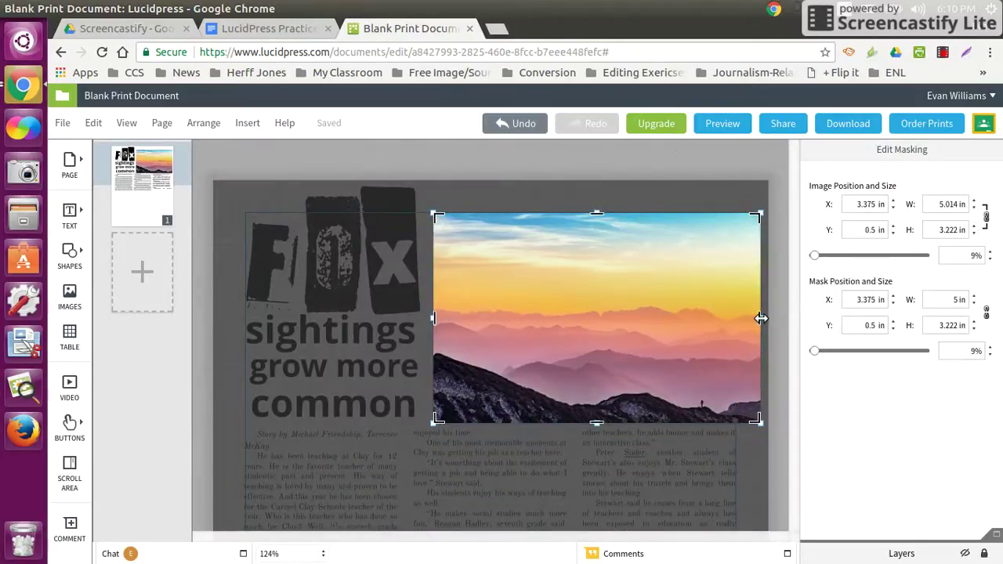
drag(760, 319, 735, 320)
drag(767, 425, 750, 463)
mouse_move(611, 309)
mouse_down()
mouse_move(592, 311)
mouse_move(596, 304)
mouse_up()
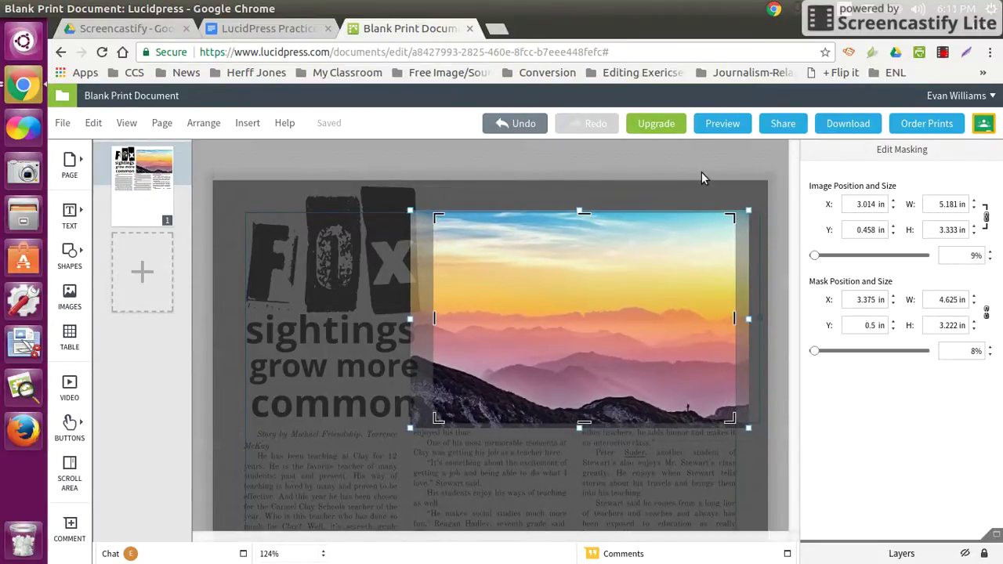
click(702, 173)
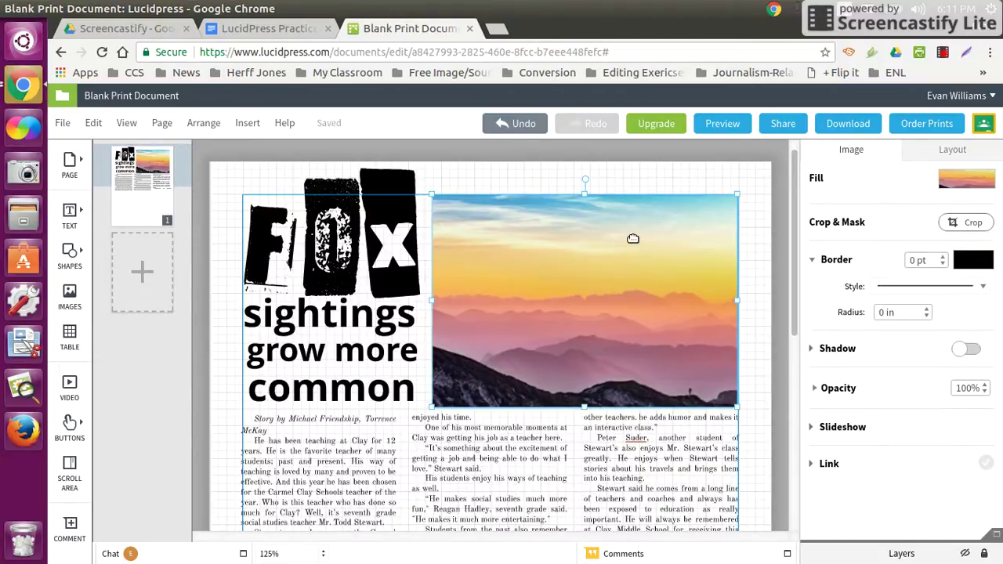
Add a Lorem Ipsum body-text box and move it onto the photo's upper right
click(70, 213)
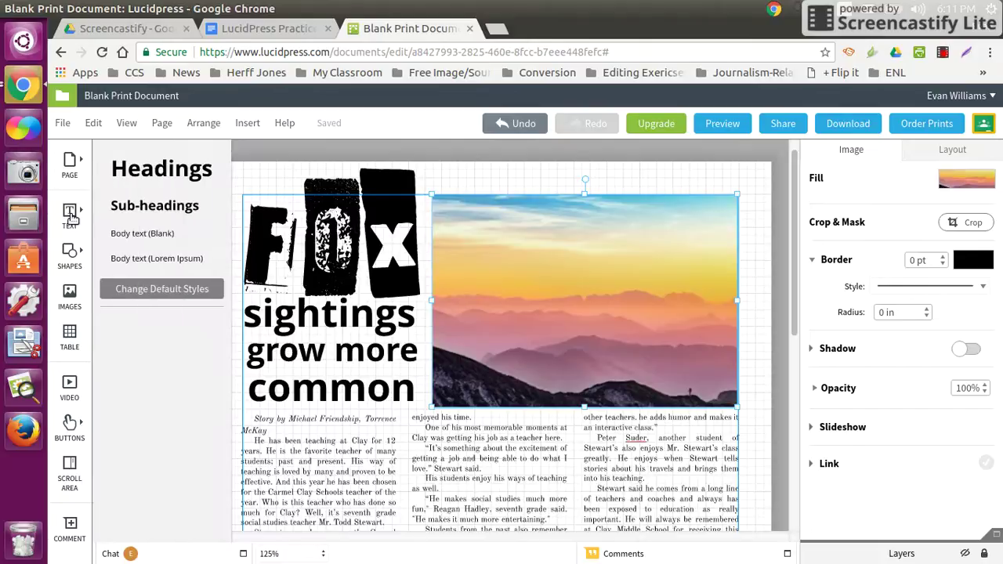
click(117, 260)
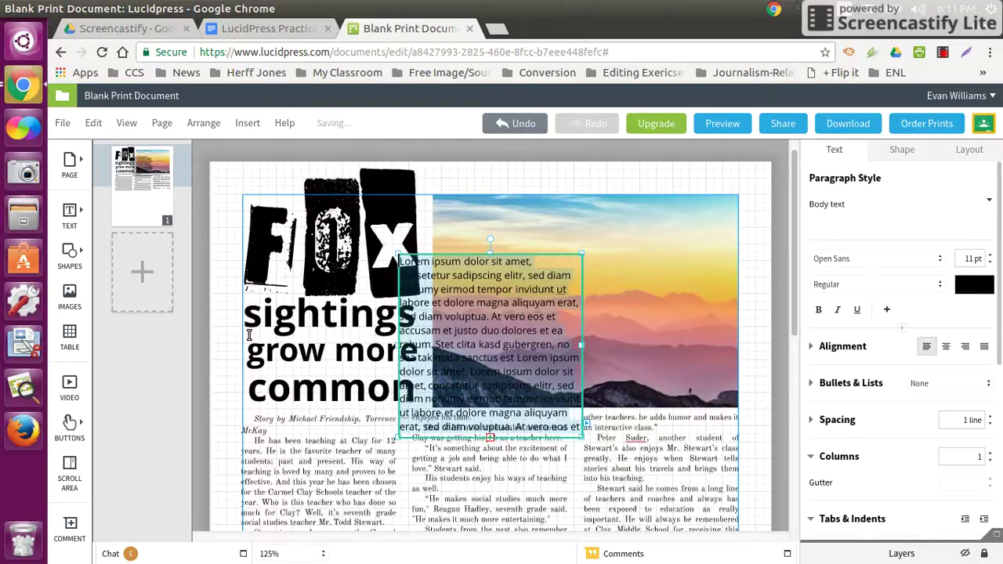
click(209, 366)
drag(475, 312, 611, 266)
Make the box's text 9 pt italic and type the caption 'This is the caption ofr the fphld.'
click(600, 270)
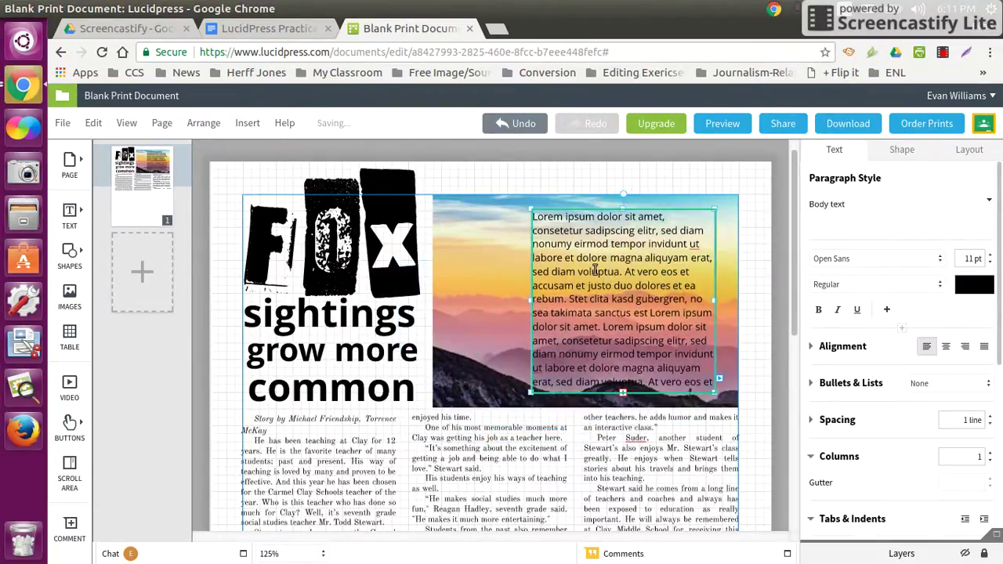
key(ctrl+a)
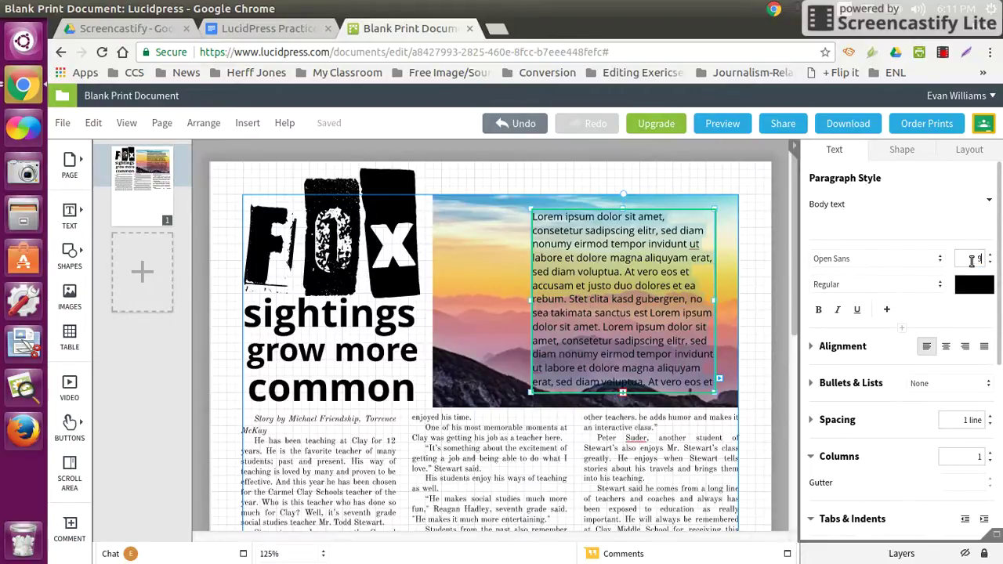
click(972, 261)
text(9)
click(837, 309)
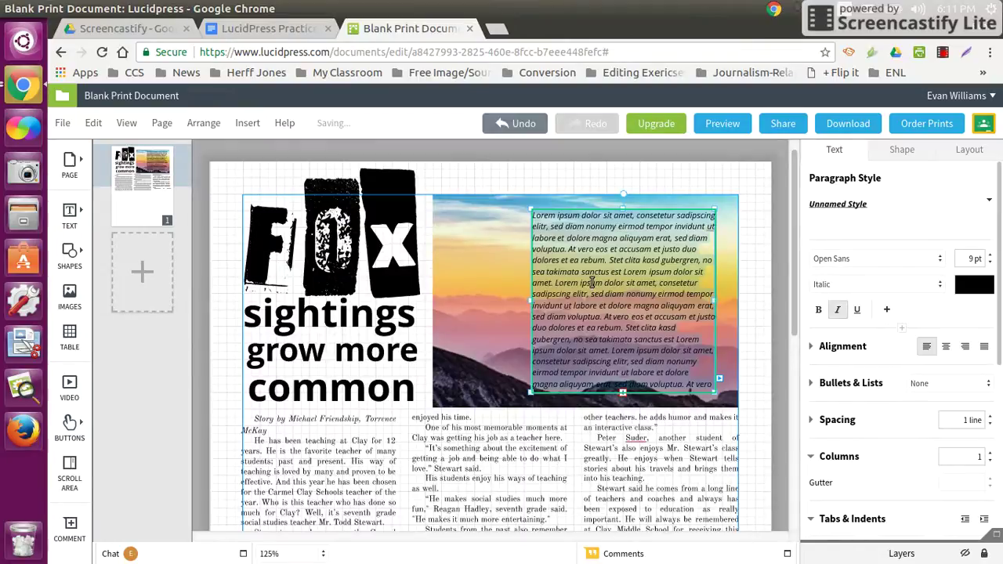
key(BackSpace)
text(This is the caption ofr the fphld. dkdo)
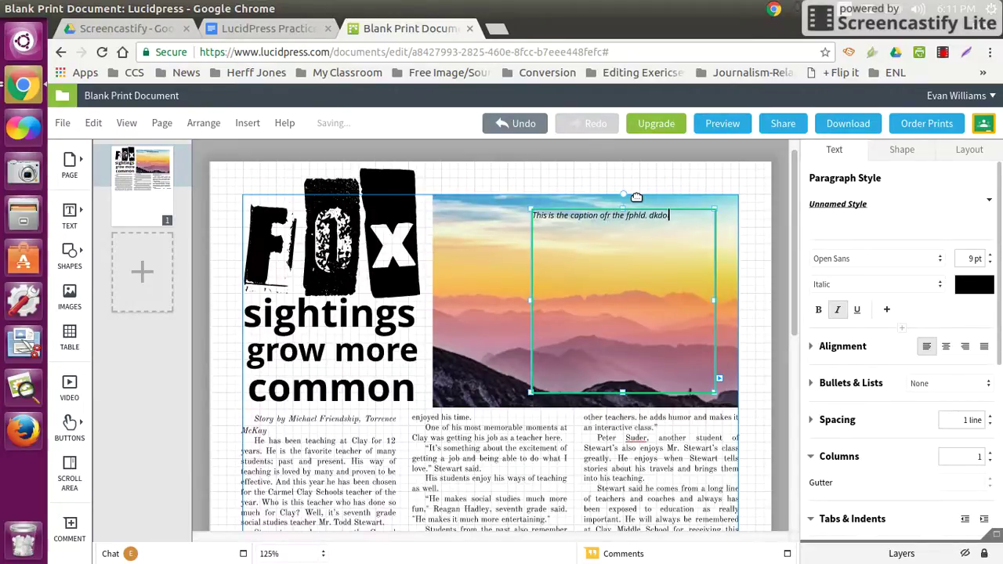
text(aldd)
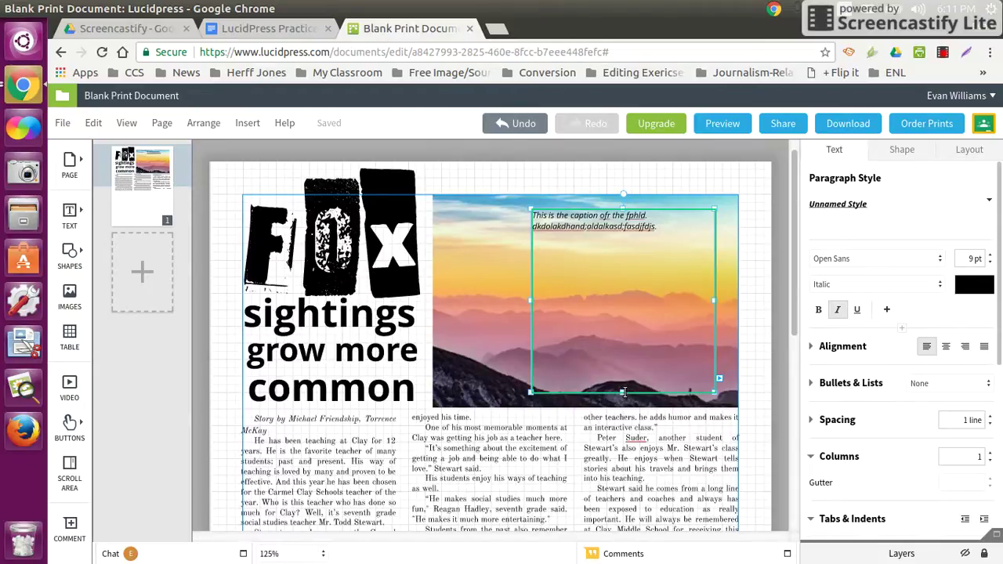
Shorten and narrow the caption box, shifting it slightly right
drag(623, 394, 626, 219)
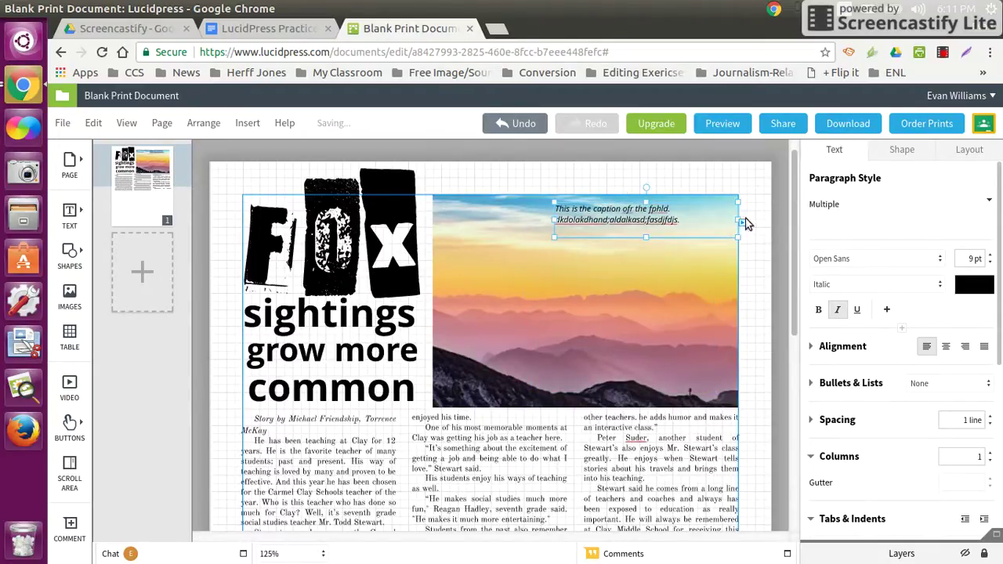
drag(737, 220, 699, 225)
drag(633, 222, 660, 222)
Crop the sunset photo shorter by trimming its bottom edge and shifting the image up
double_click(564, 380)
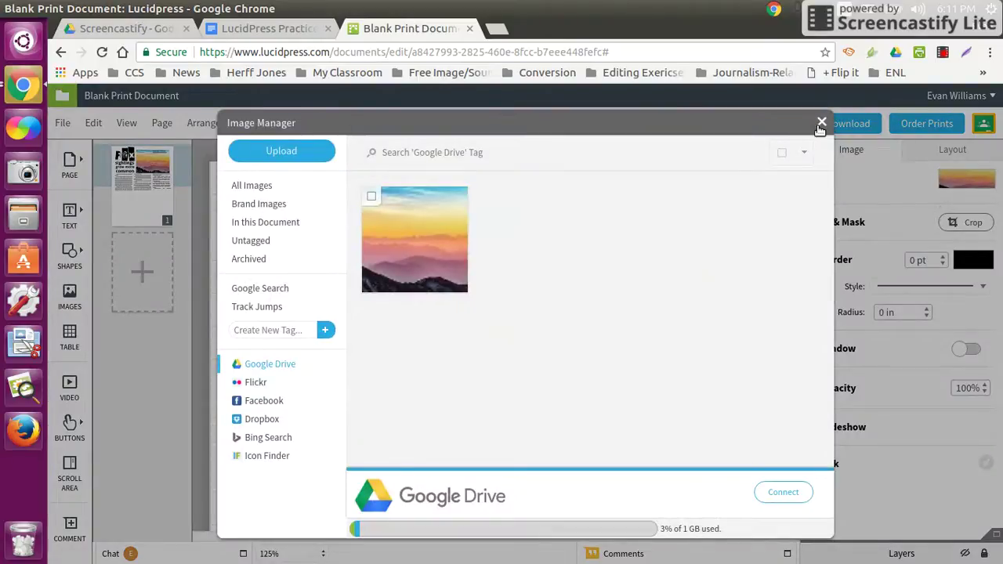
click(821, 123)
click(964, 222)
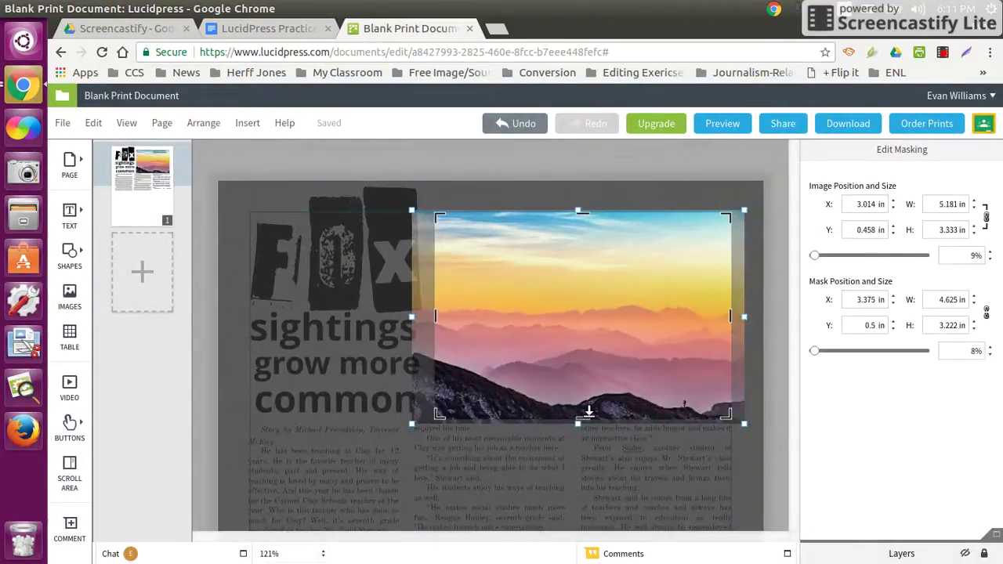
drag(587, 411, 594, 387)
drag(602, 335, 607, 309)
key(Return)
Move the caption directly beneath the photo and widen it to a single line
drag(653, 232, 497, 389)
drag(574, 389, 735, 395)
drag(634, 390, 586, 399)
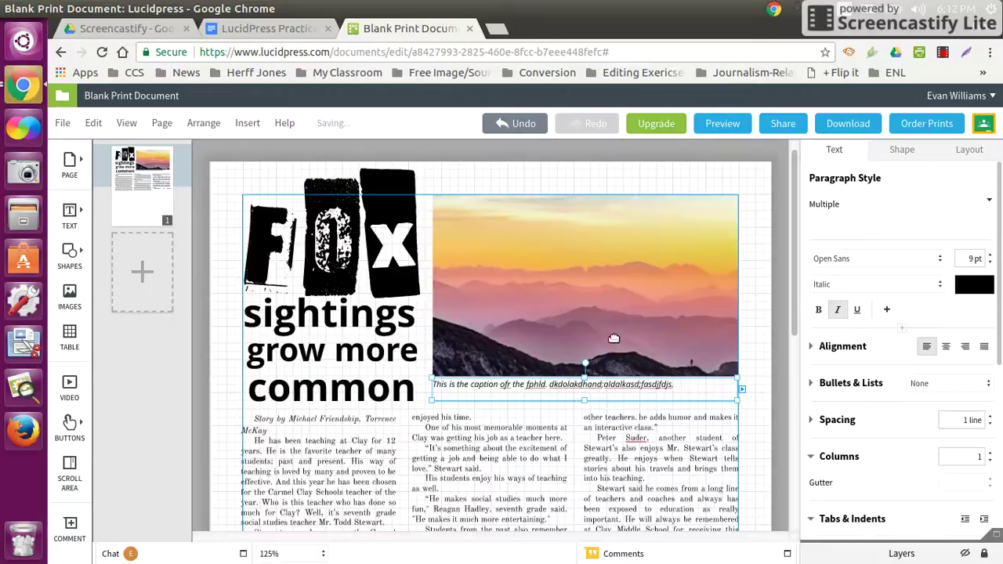
Toggle Shadow for the caption box in its Shape settings
scroll(876, 403, down, 5)
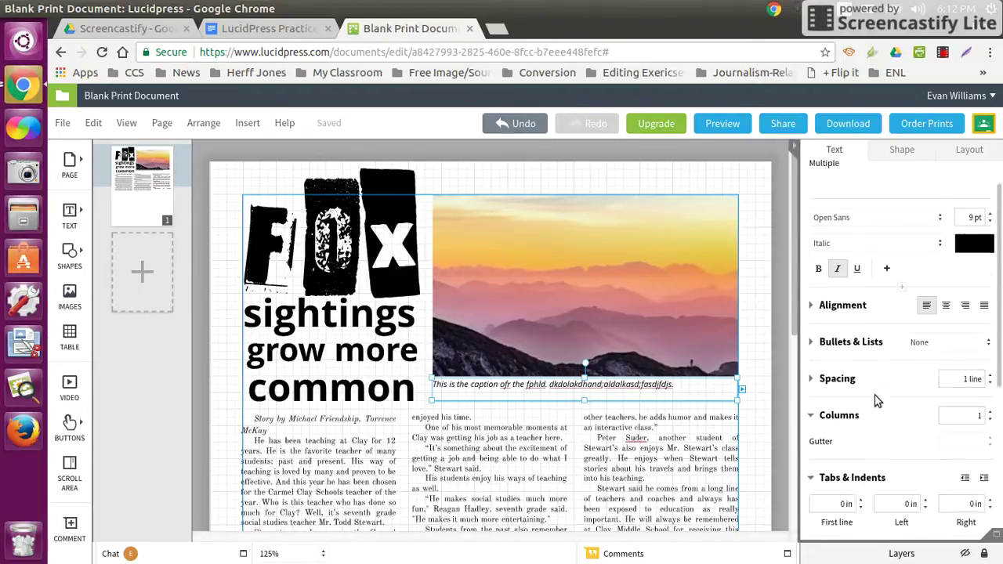
scroll(876, 409, down, 2)
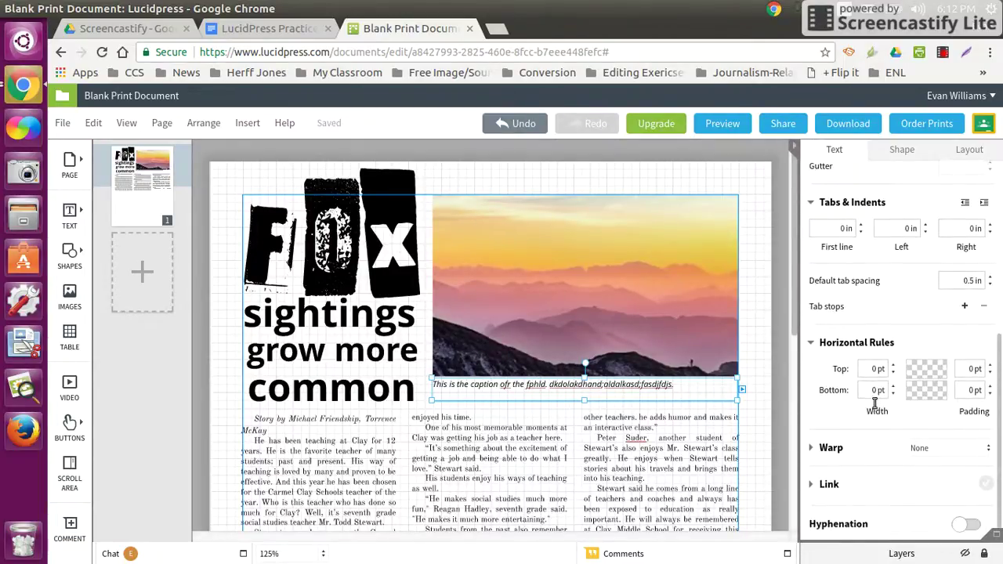
scroll(876, 409, up, 7)
click(904, 152)
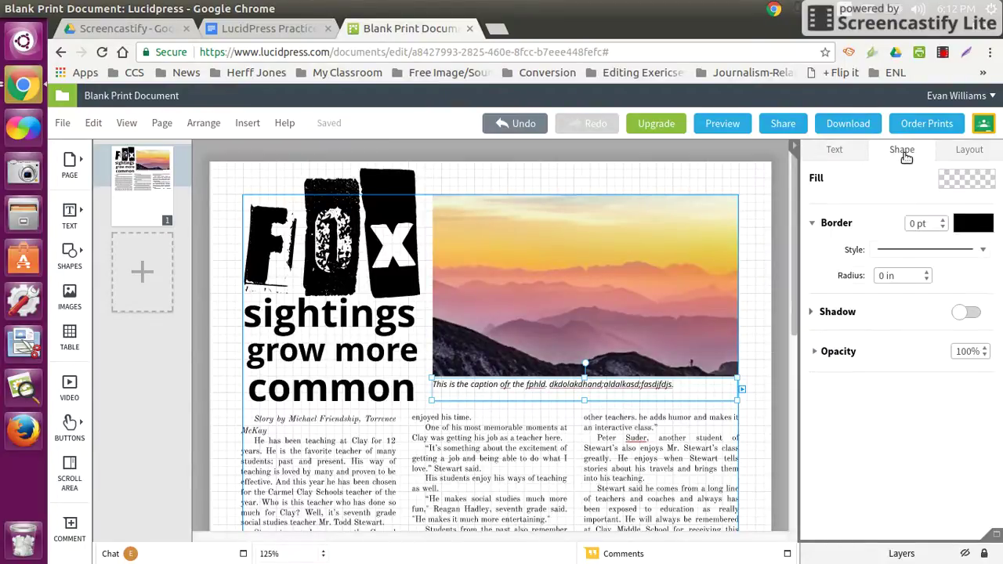
click(966, 313)
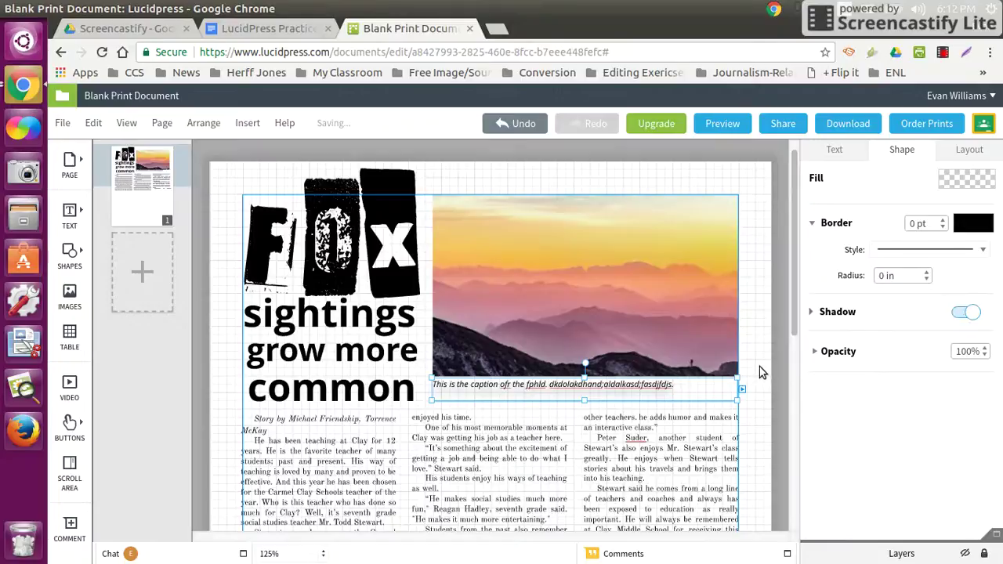
click(760, 367)
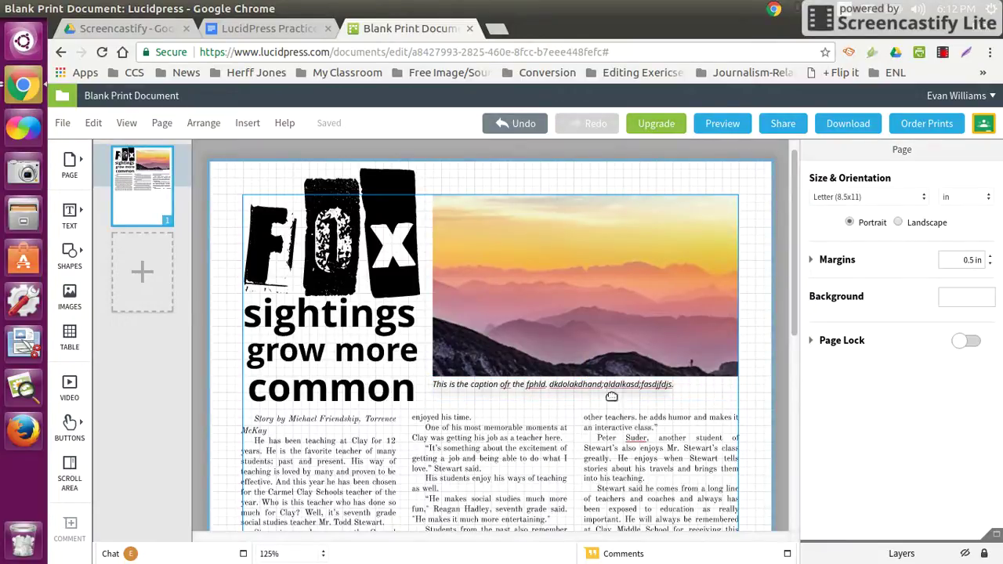
click(611, 396)
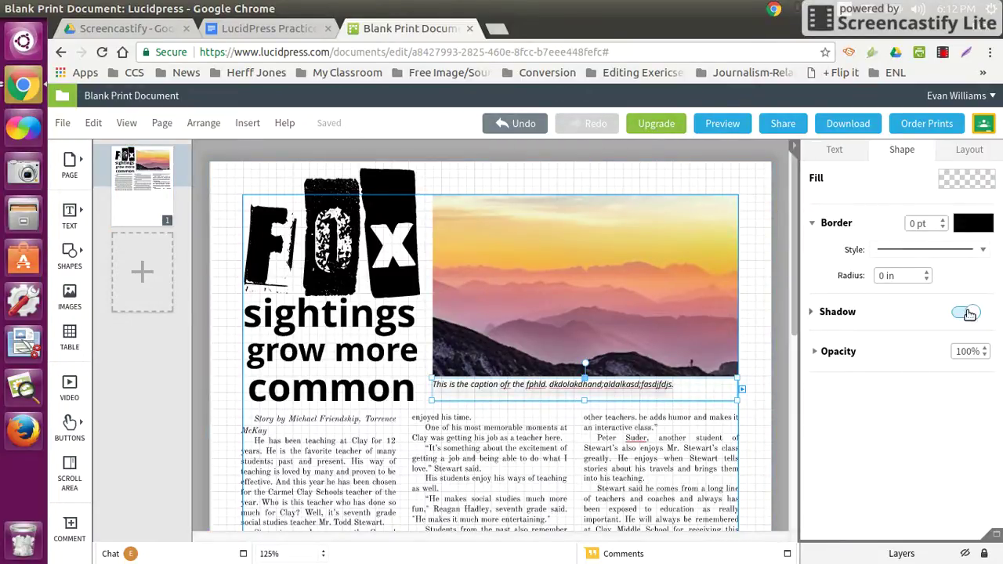
Give the mountain-sunset photo a drop shadow from the Image tab
click(649, 269)
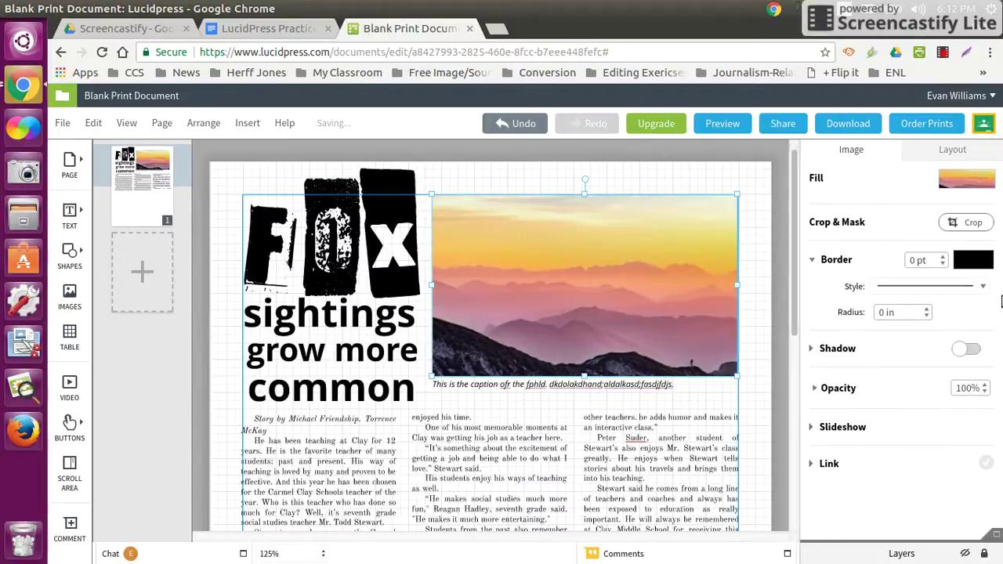
click(960, 351)
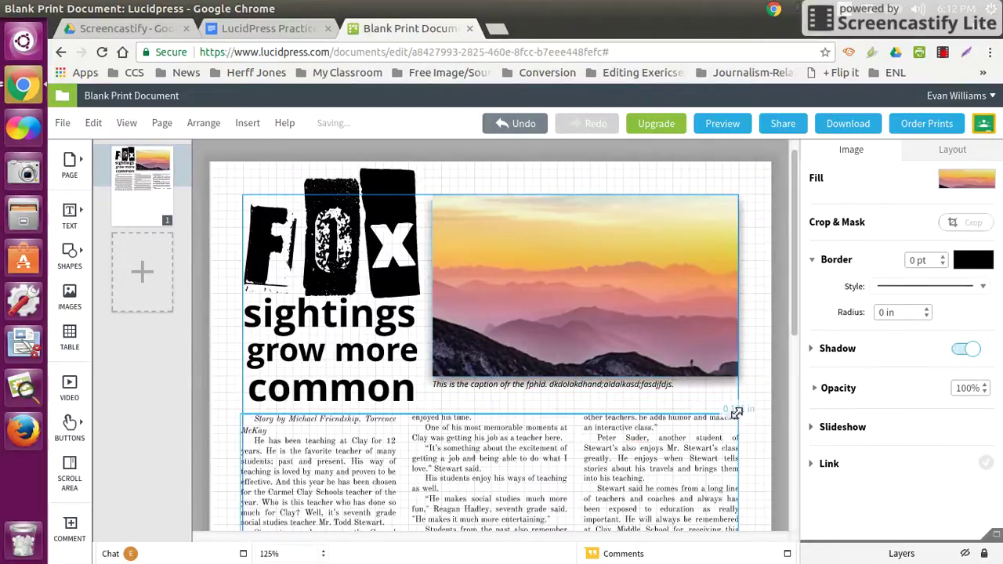
click(737, 413)
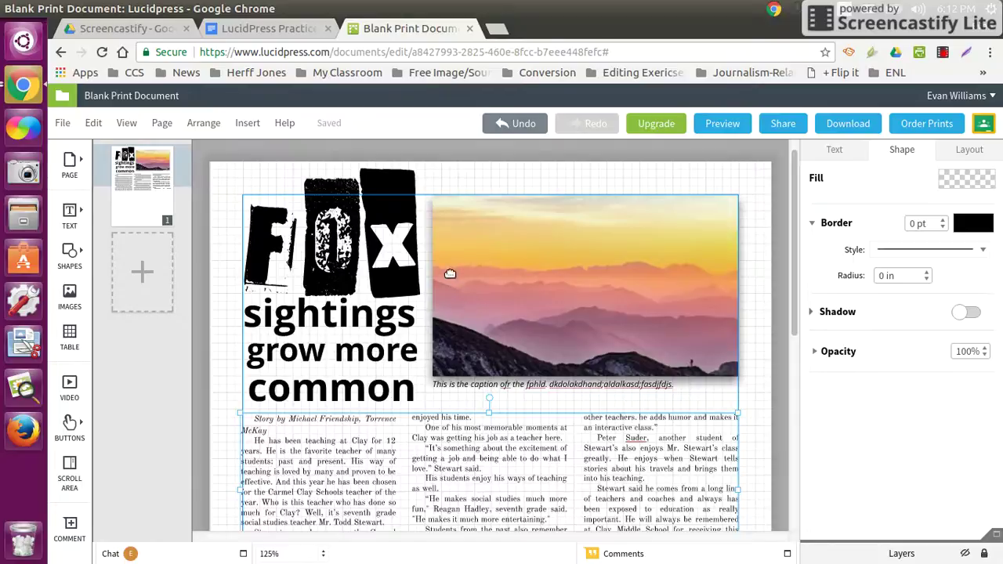
scroll(461, 308, down, 3)
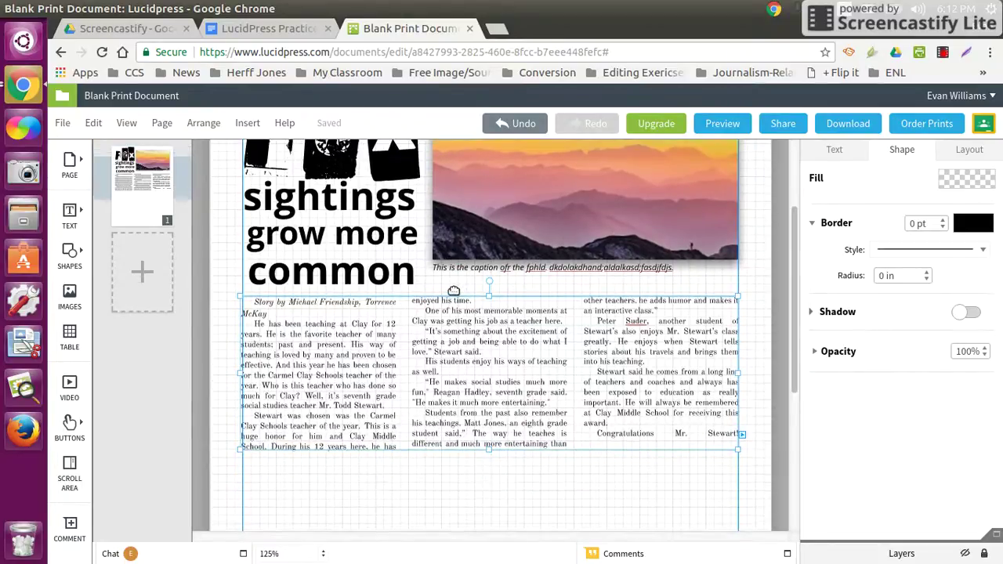
scroll(453, 290, up, 2)
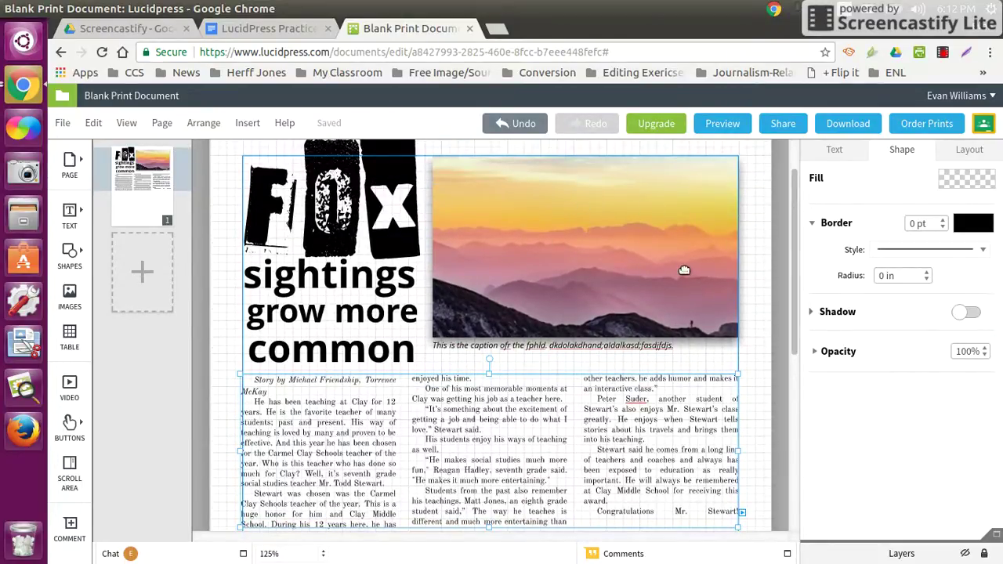